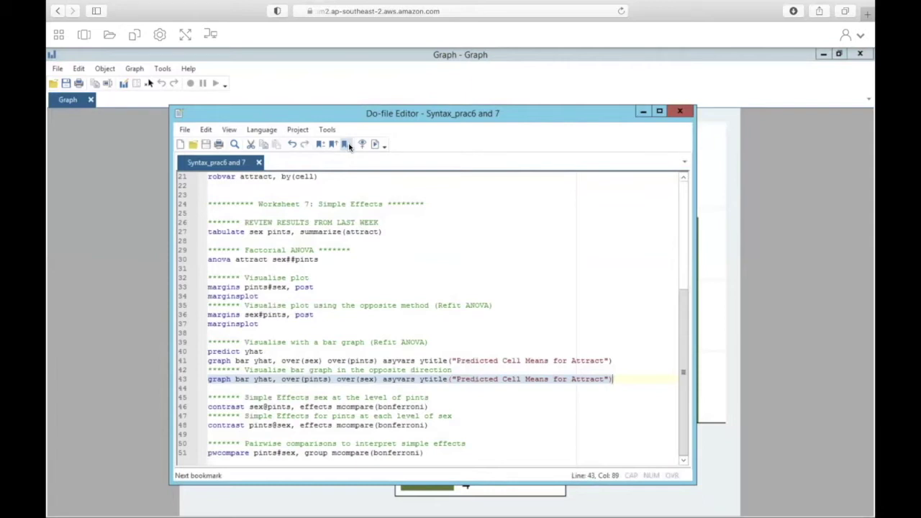
# Step: Close the bar graph window and the Data Editor, leaving the Do-file Editor over the results
pyautogui.click(859, 54)
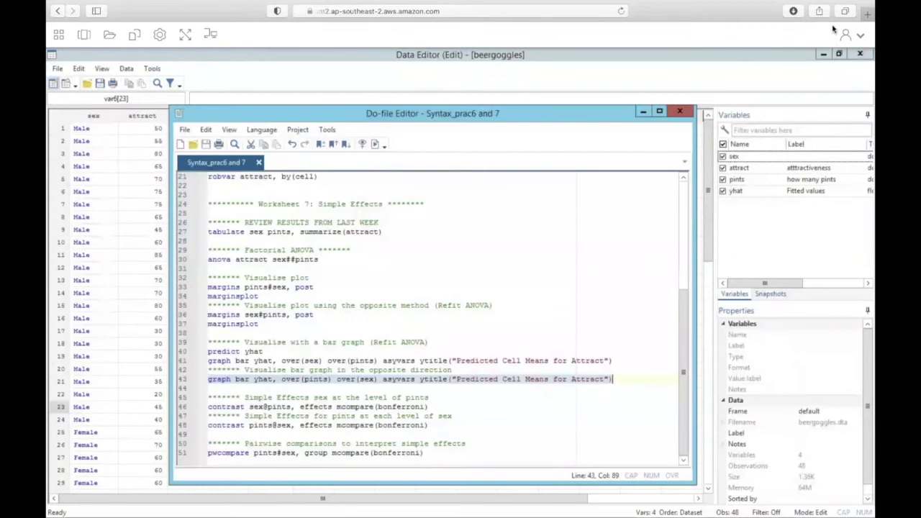
pyautogui.click(860, 54)
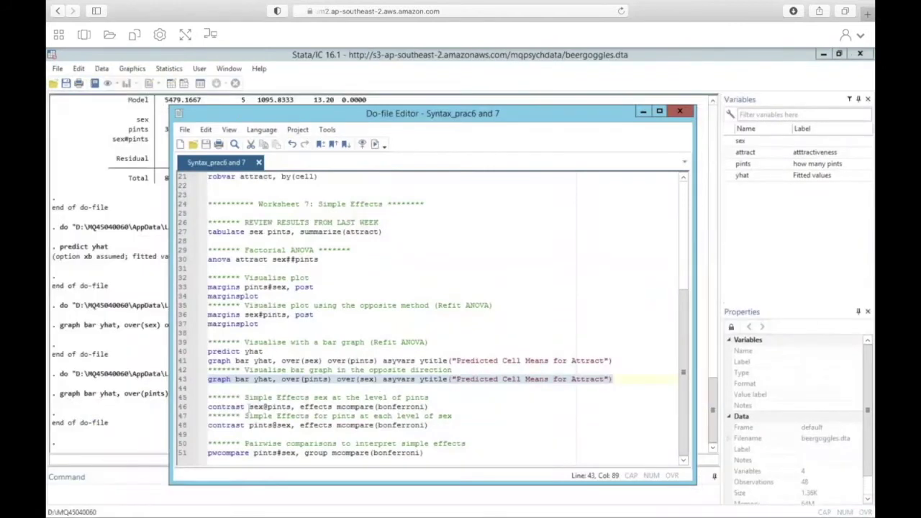
# Step: Select line 46, contrast sex@pints, effects mcompare(bonferroni), then bring the results window forward
pyautogui.tripleClick(229, 407)
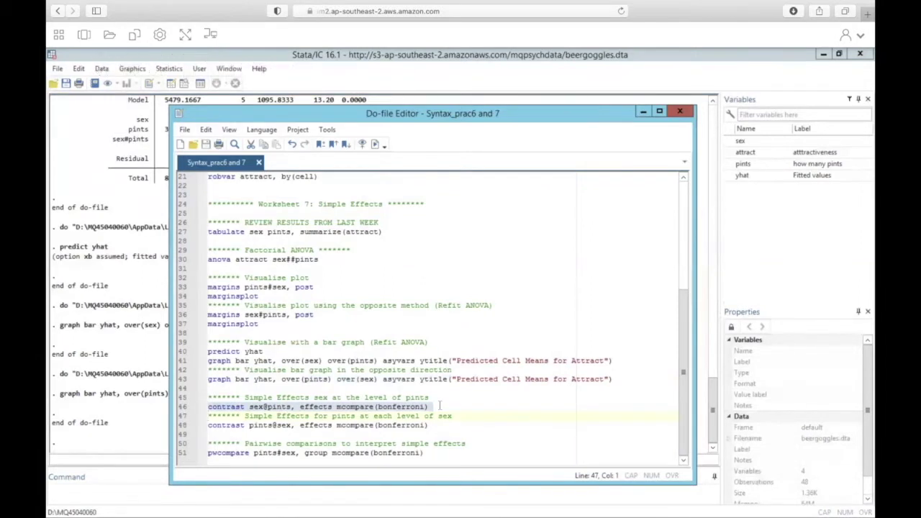
pyautogui.click(130, 231)
pyautogui.moveTo(250, 159); pyautogui.dragTo(297, 160)
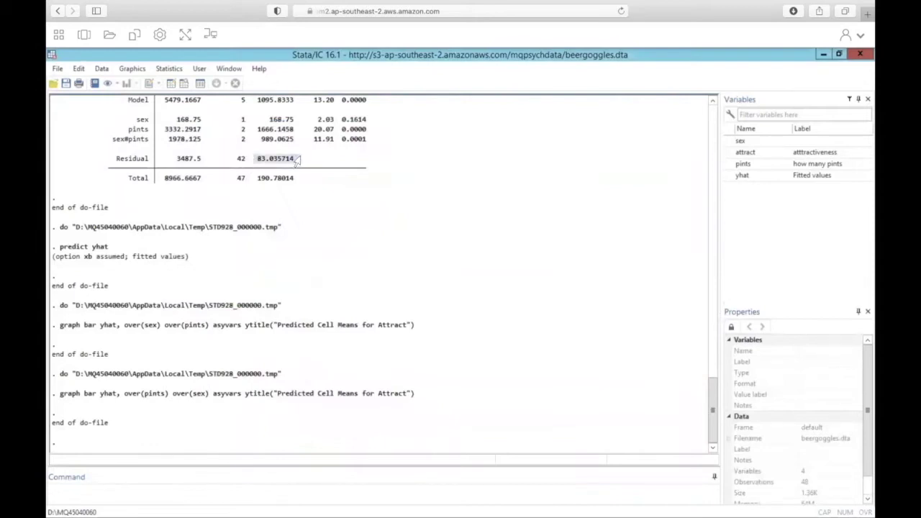
pyautogui.hotkey('ctrl', '9')
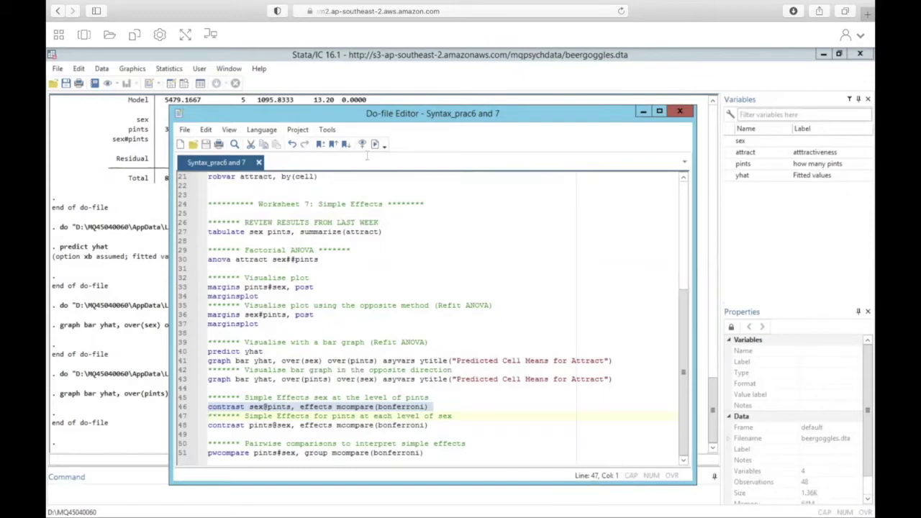
# Step: Run only the selected contrast sex@pints line and scroll up to its simple-effects table
pyautogui.click(374, 144)
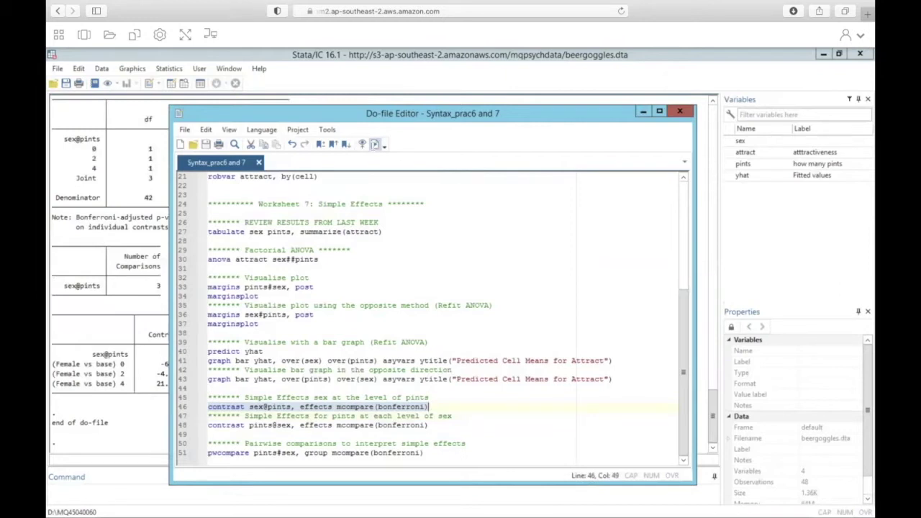
pyautogui.click(156, 223)
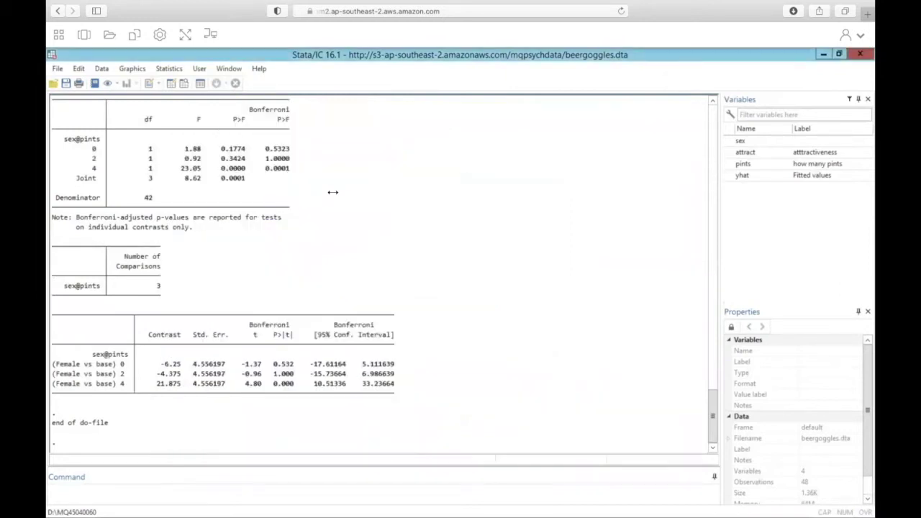
pyautogui.scroll(6, 332, 192)
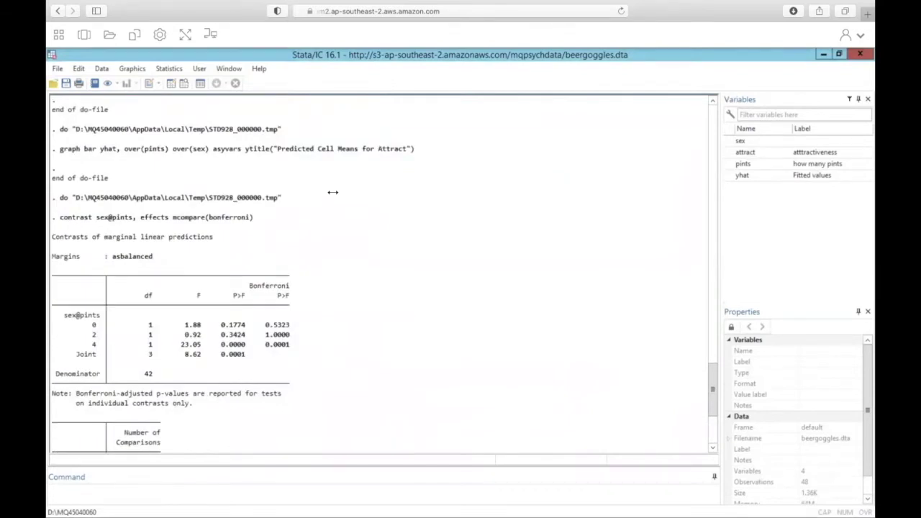
pyautogui.scroll(1, 332, 192)
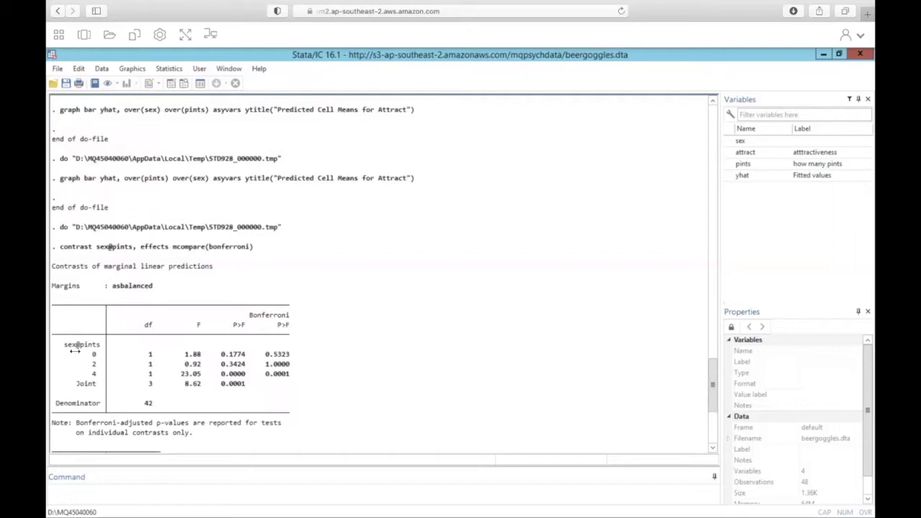
# Step: Annotate the table with a '(sex)' note on the df header and a yellow box around the Bonferroni P>F column
pyautogui.moveTo(77, 351); pyautogui.dragTo(98, 374)
pyautogui.click(141, 352)
pyautogui.click(159, 323)
pyautogui.write('(sex')
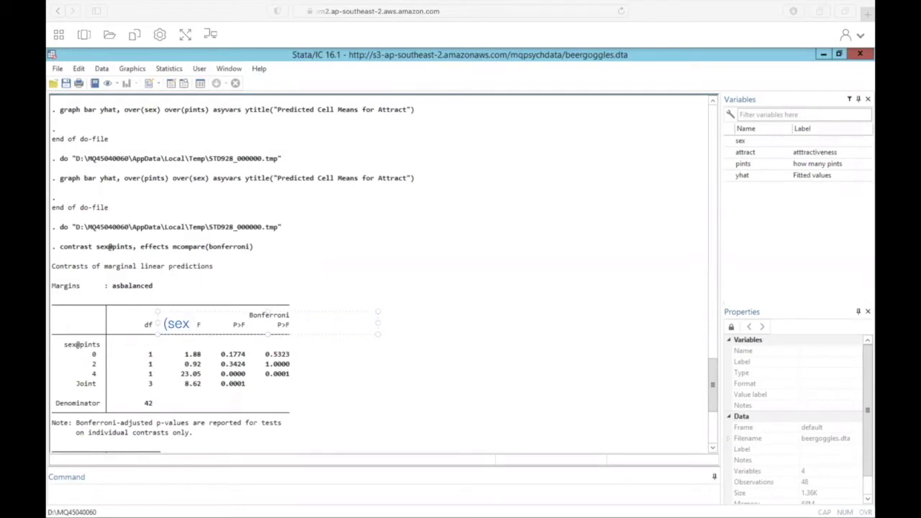
pyautogui.write(')')
pyautogui.moveTo(163, 310); pyautogui.dragTo(154, 310)
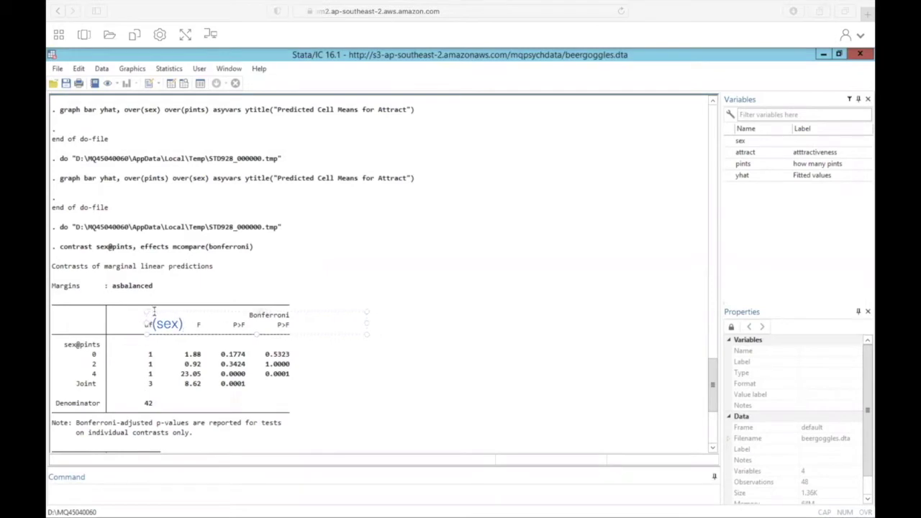
pyautogui.click(119, 328)
pyautogui.moveTo(247, 308); pyautogui.dragTo(295, 385)
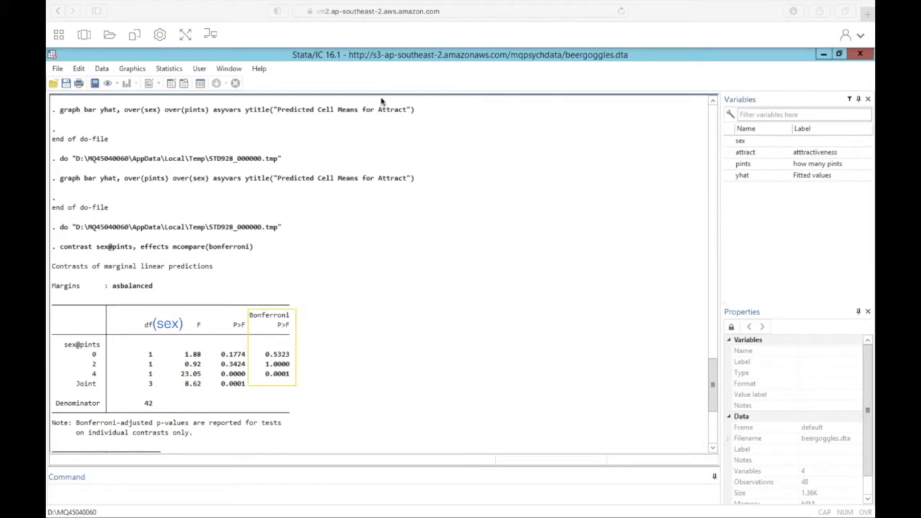
# Step: Place red crosses beside the nonsignificant Bonferroni p-values 0.5323 and 1.0000
pyautogui.click(295, 353)
pyautogui.click(295, 363)
# Step: Clear the annotations and scroll to the per-pints Female vs base contrasts, briefly highlighting the first label
pyautogui.press('Escape')
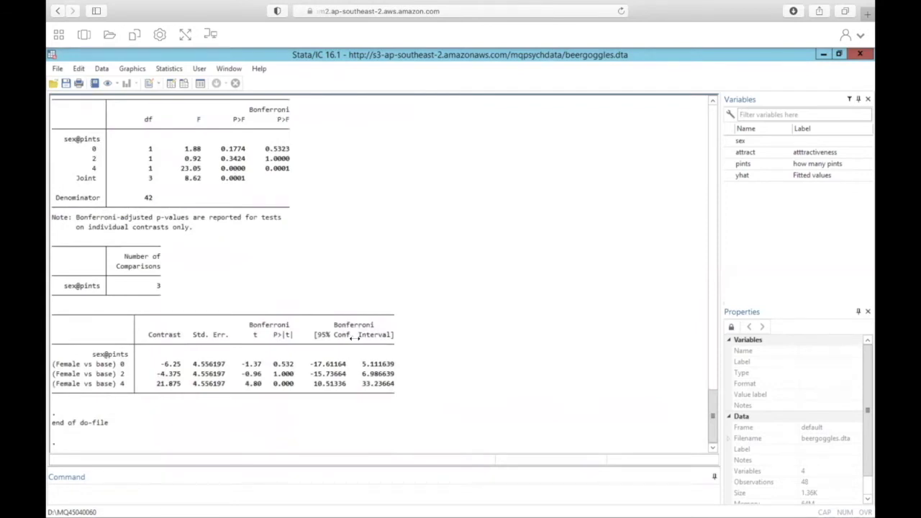
pyautogui.moveTo(714, 419); pyautogui.dragTo(717, 382)
pyautogui.moveTo(52, 364); pyautogui.dragTo(134, 364)
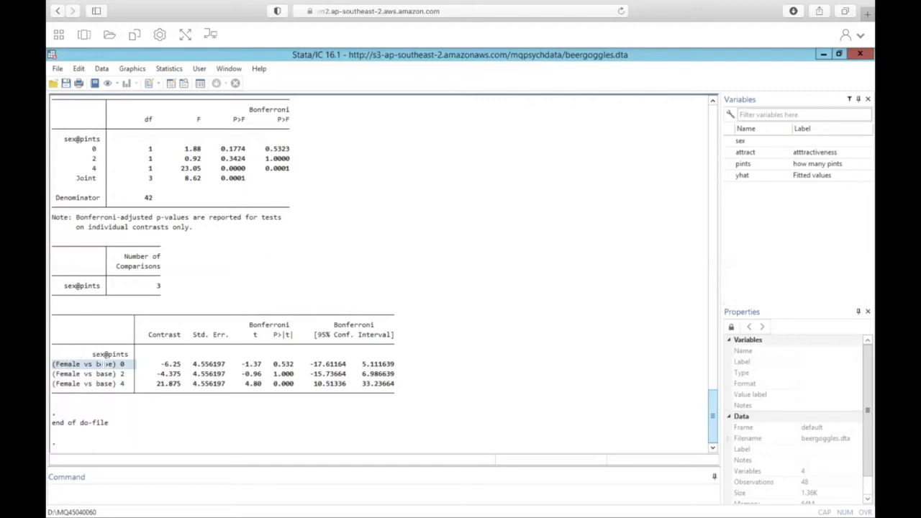
pyautogui.click(102, 357)
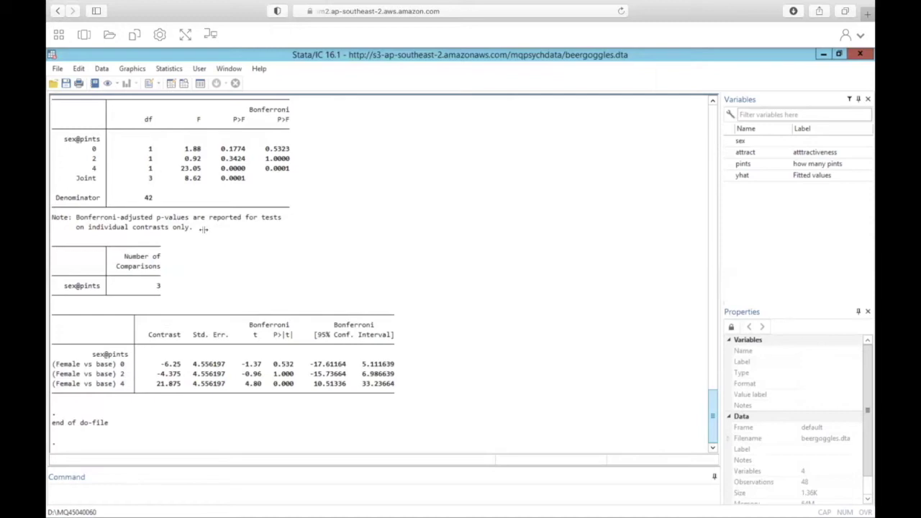
pyautogui.moveTo(181, 149); pyautogui.dragTo(205, 148)
pyautogui.doubleClick(254, 364)
pyautogui.click(255, 363)
pyautogui.moveTo(272, 364); pyautogui.dragTo(300, 364)
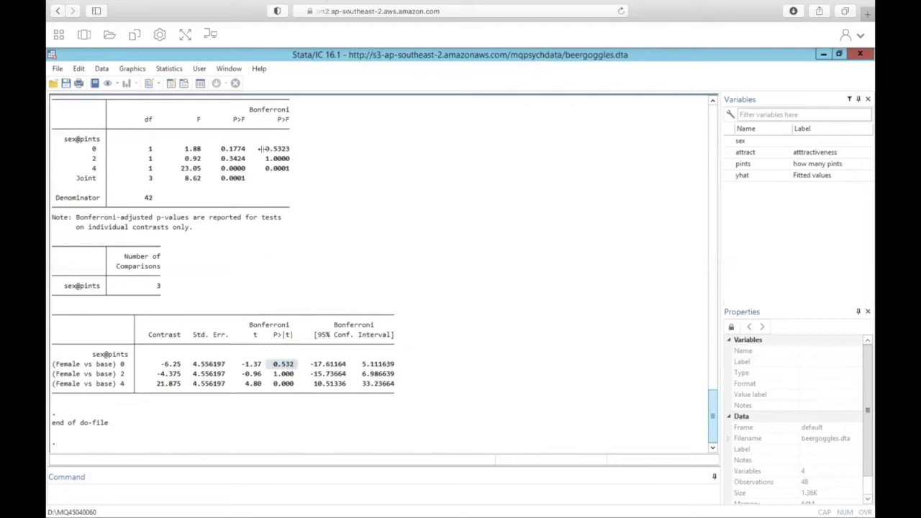
pyautogui.moveTo(263, 148); pyautogui.dragTo(295, 148)
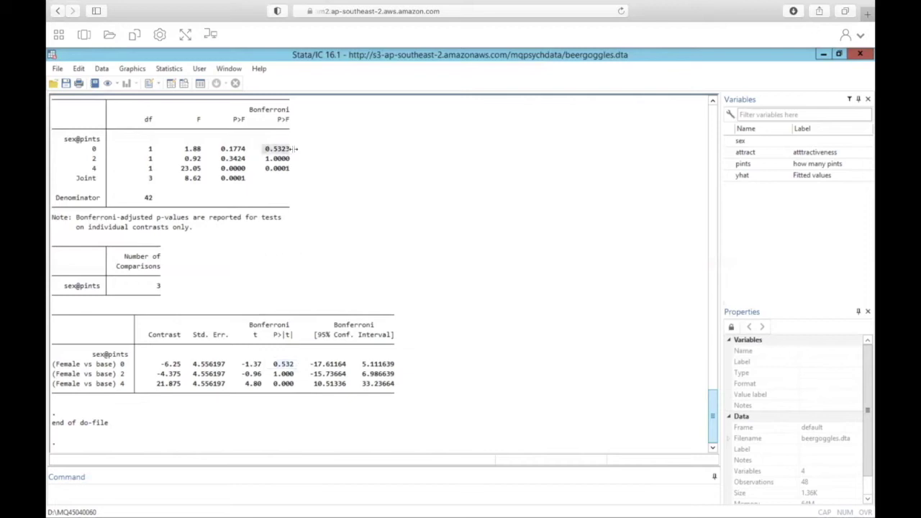
pyautogui.moveTo(272, 364); pyautogui.dragTo(295, 364)
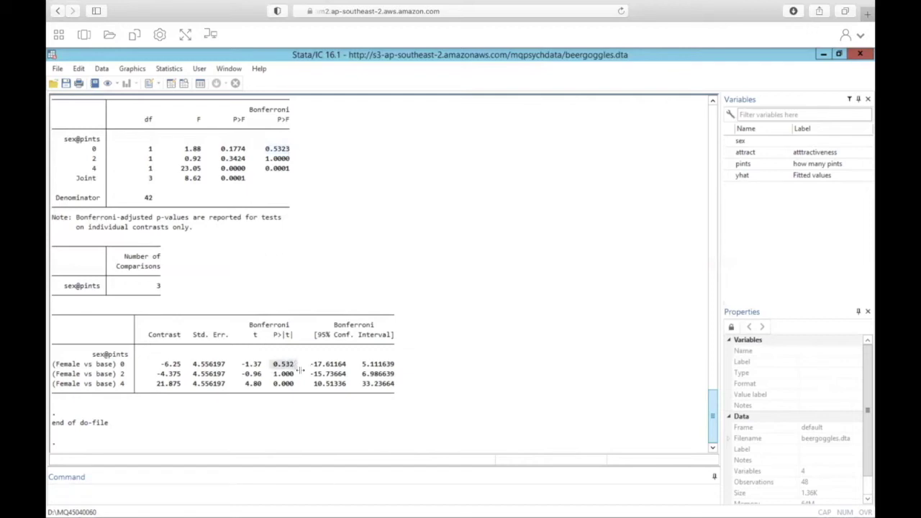
pyautogui.moveTo(263, 158); pyautogui.dragTo(297, 158)
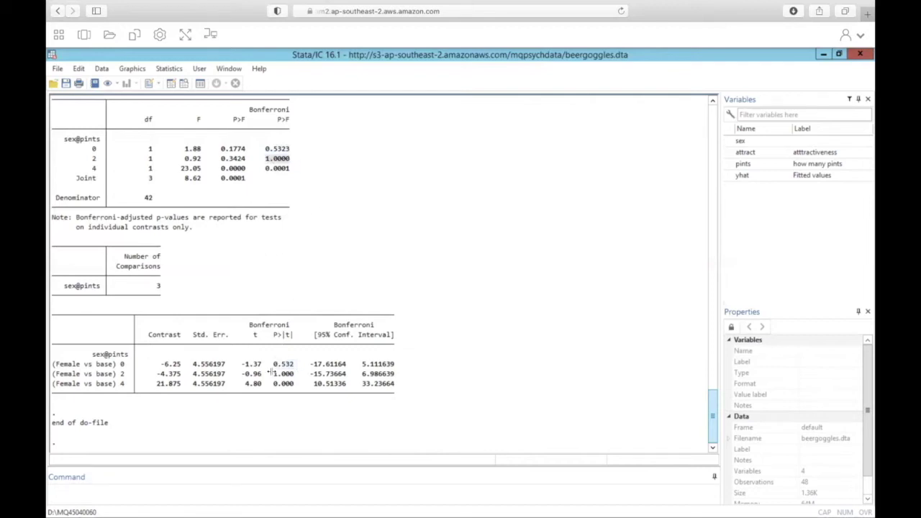
pyautogui.moveTo(268, 373); pyautogui.dragTo(300, 373)
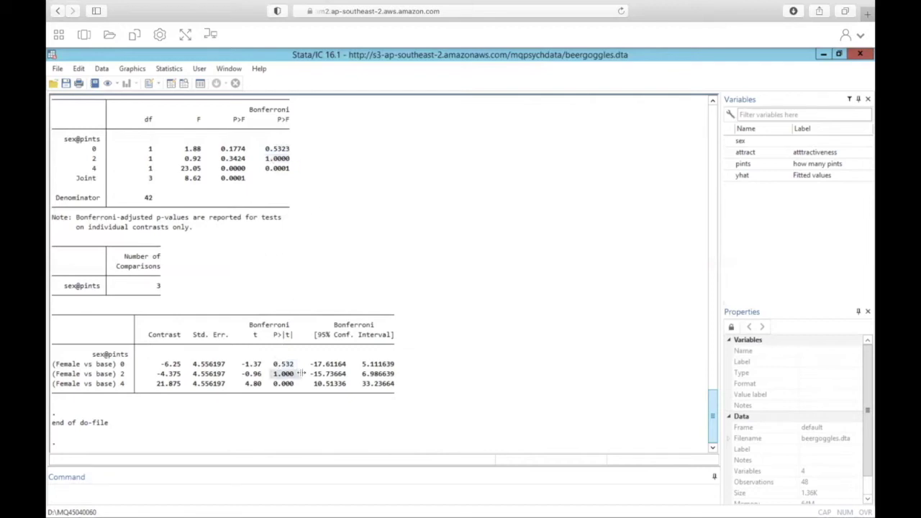
pyautogui.moveTo(261, 168); pyautogui.dragTo(316, 168)
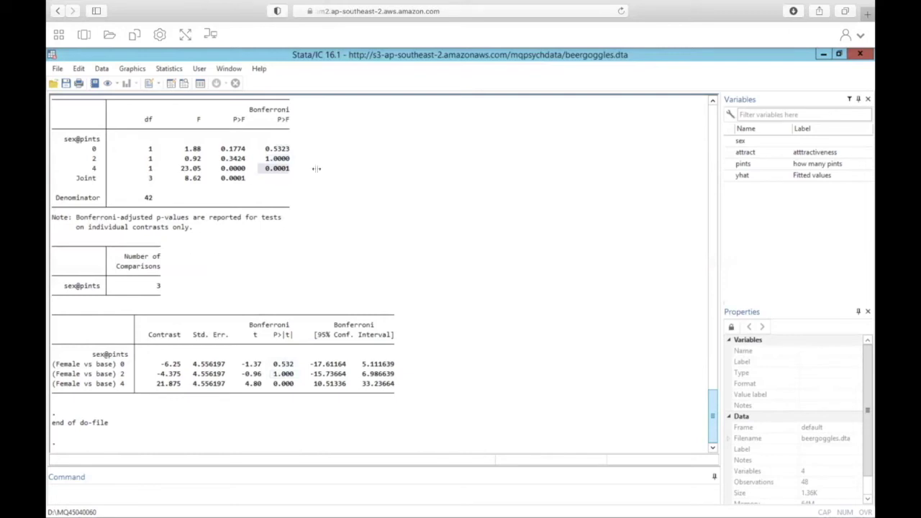
pyautogui.moveTo(267, 383); pyautogui.dragTo(304, 384)
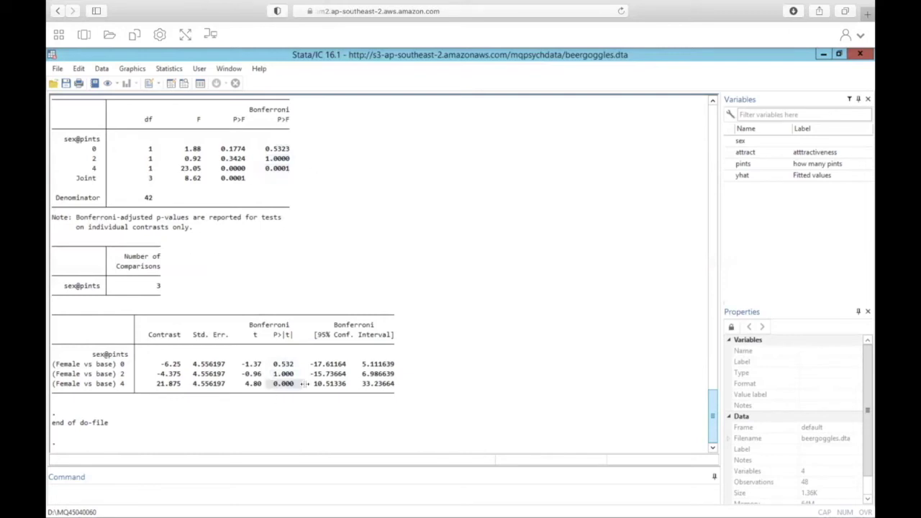
pyautogui.click(295, 413)
# Step: Select and run line 48, contrast pints@sex, from the Do-file Editor, then return to the Results window
pyautogui.click(84, 34)
pyautogui.click(487, 250)
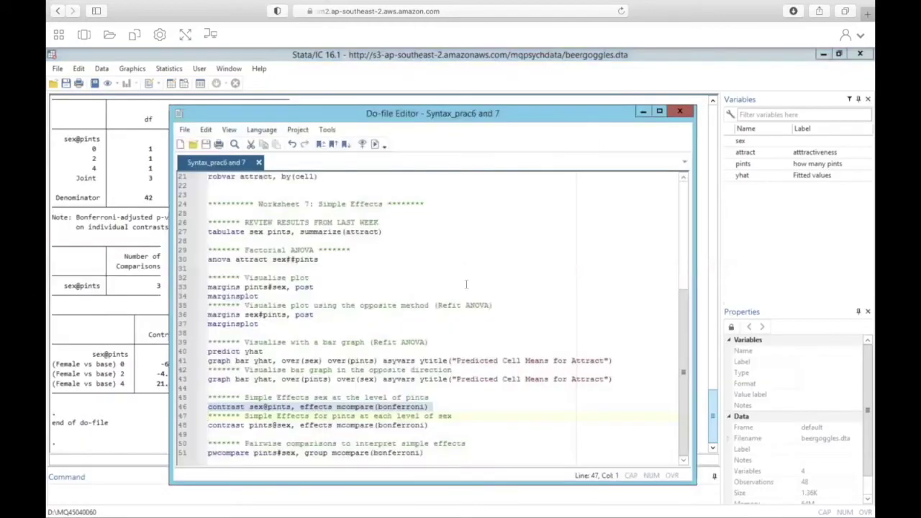
pyautogui.click(249, 425)
pyautogui.tripleClick(250, 424)
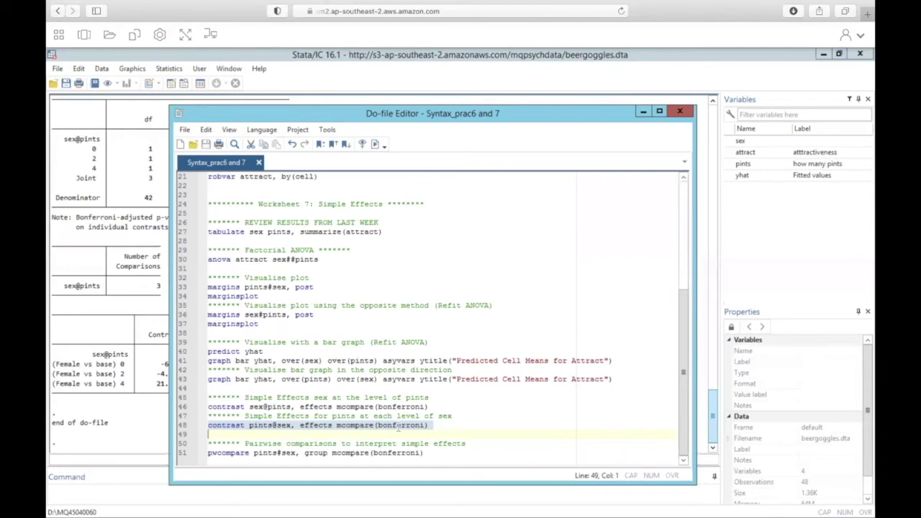
pyautogui.click(374, 144)
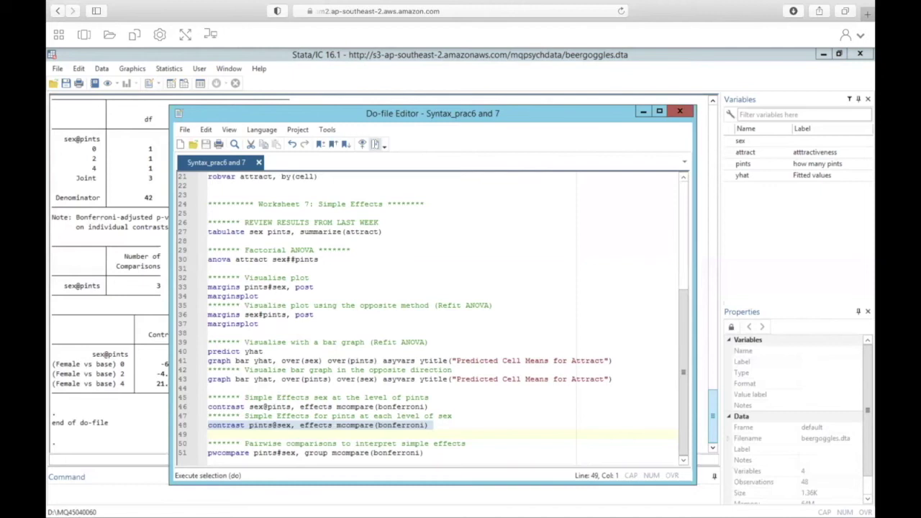
pyautogui.click(135, 249)
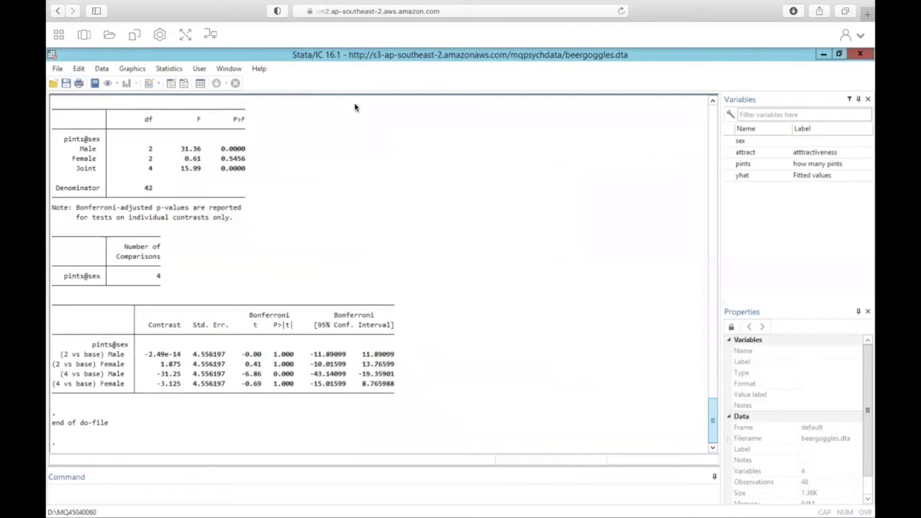
# Step: Highlight yellow the Male/Female labels, their df of 2, and Male's F 31.36 and p 0.0000
pyautogui.click(713, 102)
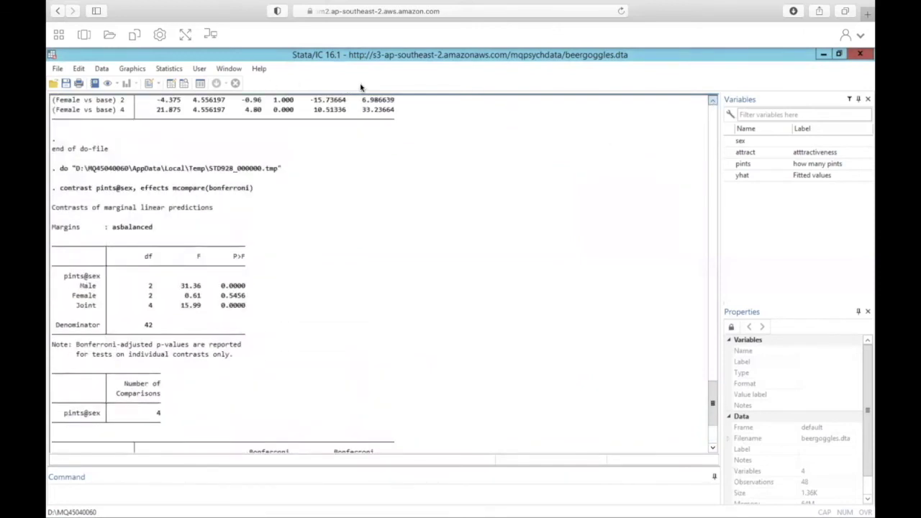
pyautogui.moveTo(72, 283)
pyautogui.mouseDown()
pyautogui.moveTo(96, 281)
pyautogui.moveTo(72, 292)
pyautogui.moveTo(101, 289)
pyautogui.mouseUp()
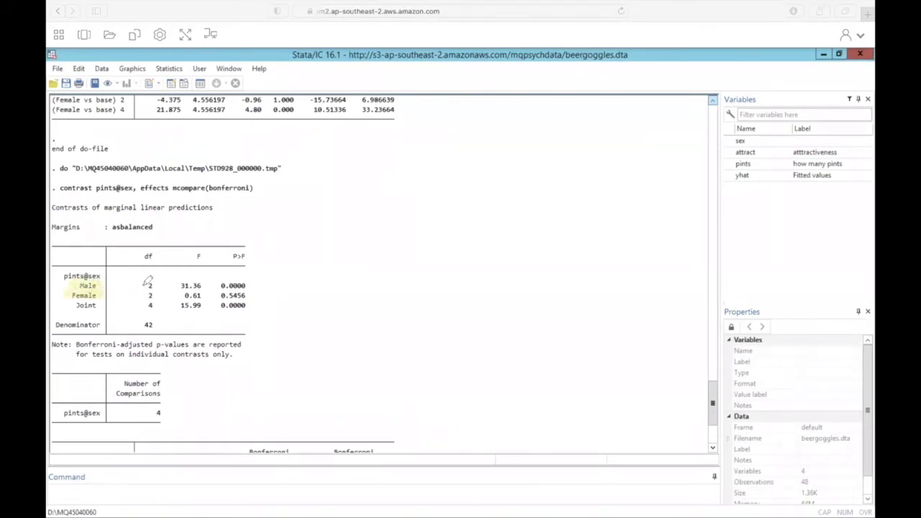
pyautogui.moveTo(153, 285); pyautogui.dragTo(154, 295)
pyautogui.moveTo(206, 284); pyautogui.dragTo(258, 284)
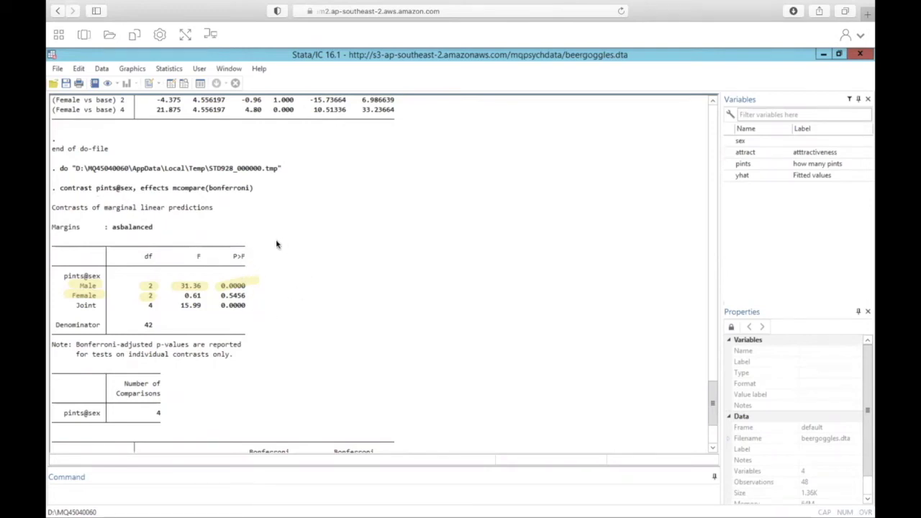
pyautogui.scroll(15, 261, 263)
pyautogui.scroll(-6, 261, 264)
pyautogui.scroll(3, 261, 264)
pyautogui.scroll(-9, 261, 264)
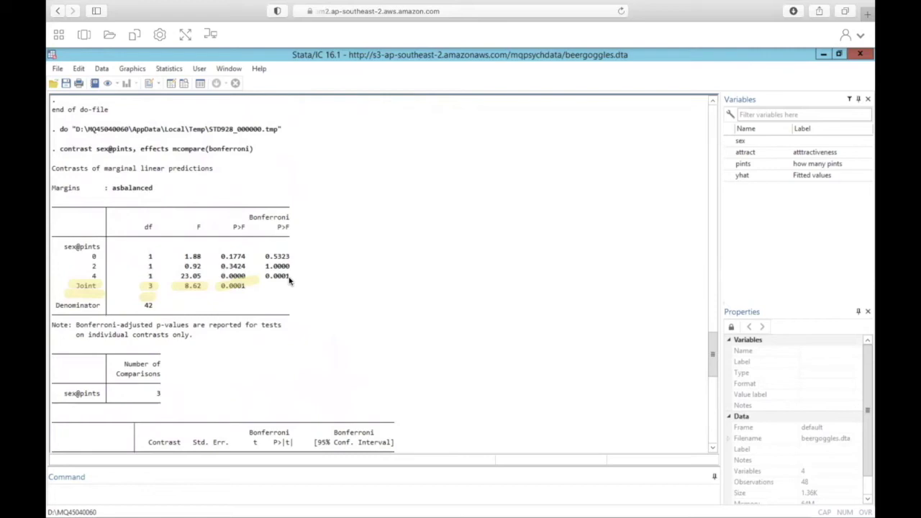
pyautogui.scroll(-10, 289, 280)
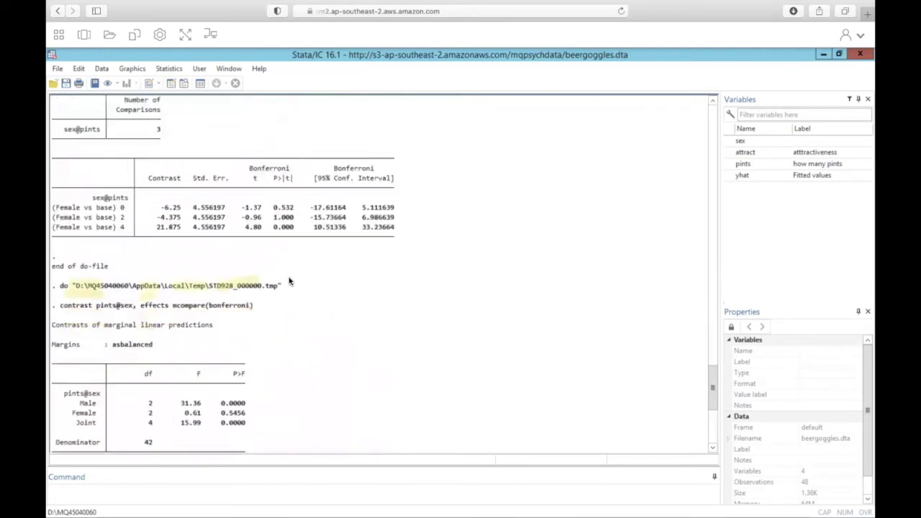
pyautogui.click(713, 449)
pyautogui.click(712, 449)
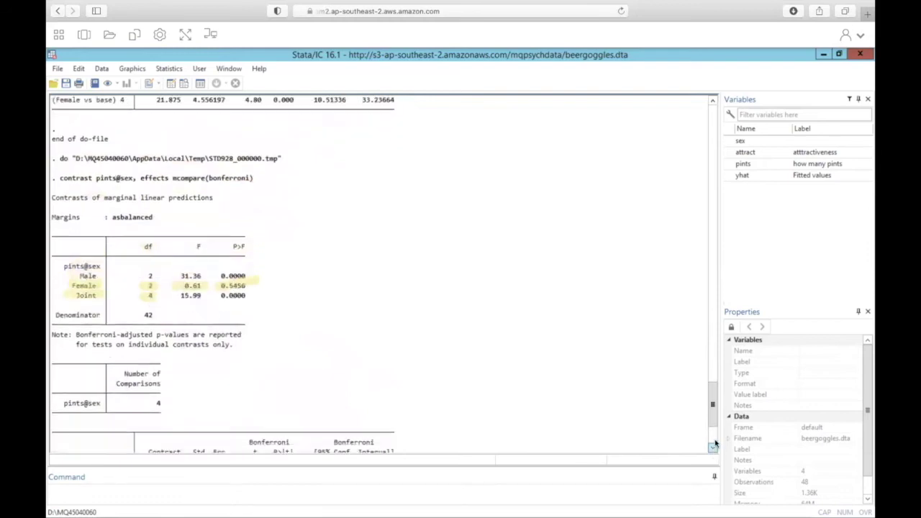
pyautogui.click(713, 100)
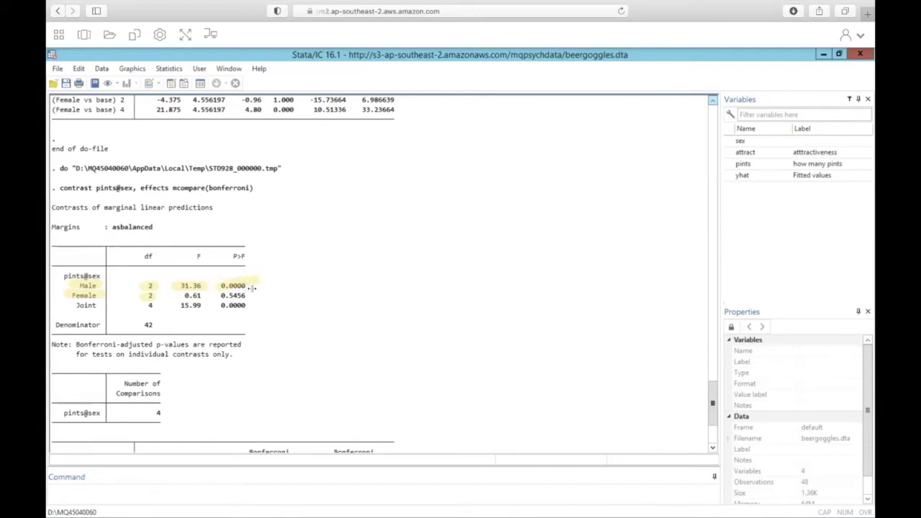
# Step: Tick Male's p 0.0000 green, cross Female's 0.5456 red, and select the mcompare(bonferroni) option text
pyautogui.moveTo(245, 290); pyautogui.dragTo(254, 285)
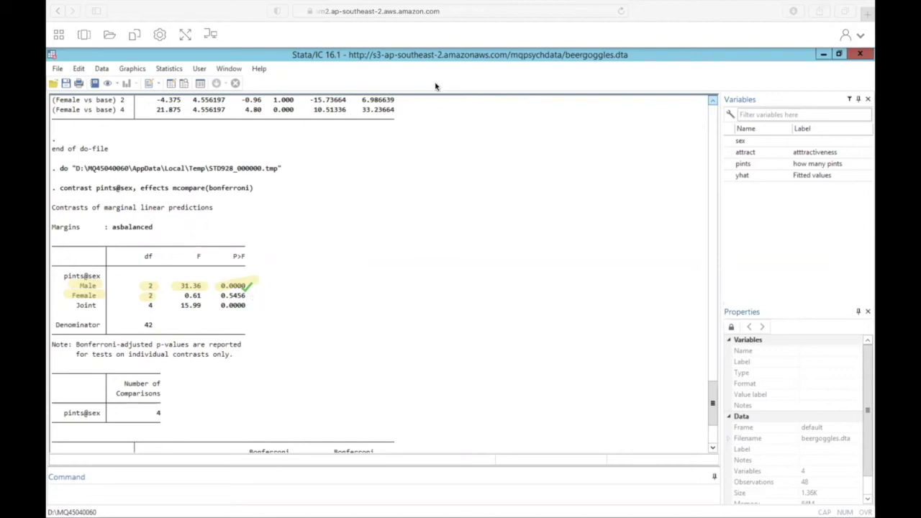
pyautogui.moveTo(251, 292)
pyautogui.mouseDown()
pyautogui.moveTo(244, 301)
pyautogui.moveTo(252, 301)
pyautogui.mouseUp()
pyautogui.click(180, 193)
pyautogui.moveTo(141, 190); pyautogui.dragTo(261, 191)
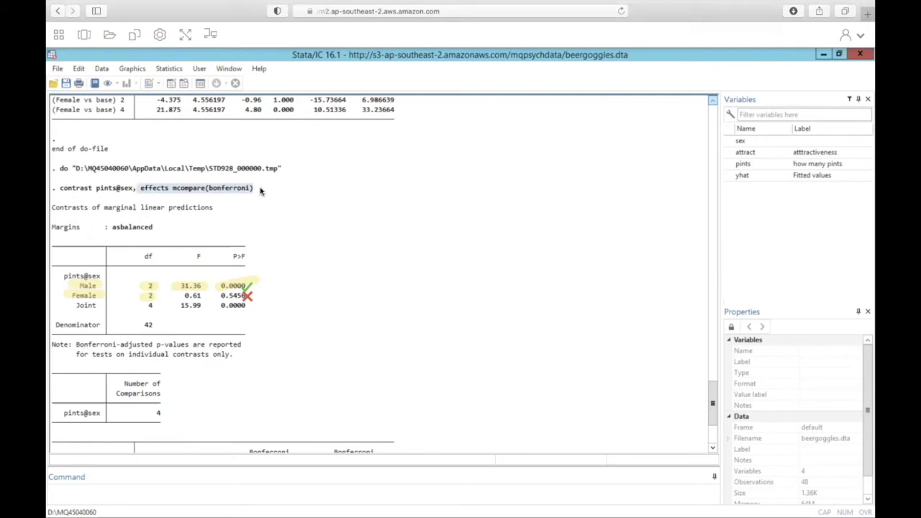
pyautogui.moveTo(711, 395); pyautogui.dragTo(711, 412)
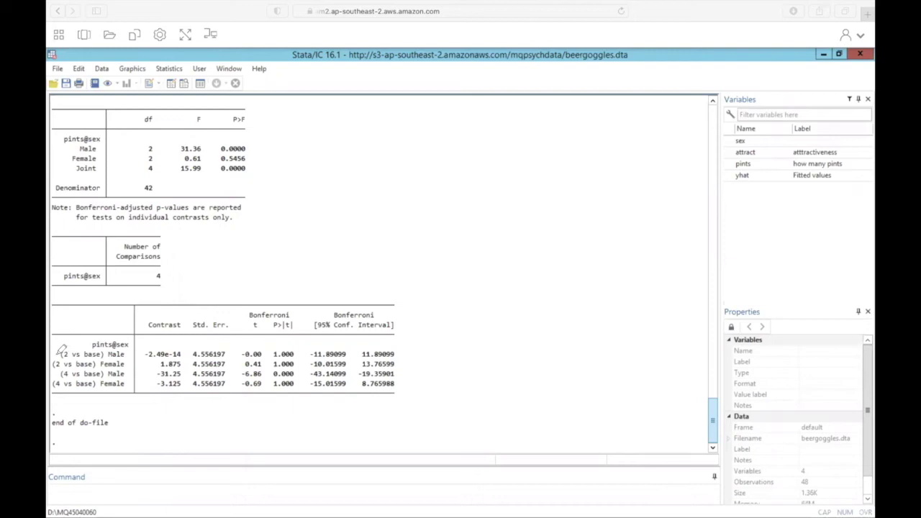
# Step: Highlight the (2 vs base) and (4 vs base) Male labels, t and p-values, the Contrast header, and -2.49e-14
pyautogui.moveTo(62, 350); pyautogui.dragTo(106, 349)
pyautogui.moveTo(62, 372); pyautogui.dragTo(126, 372)
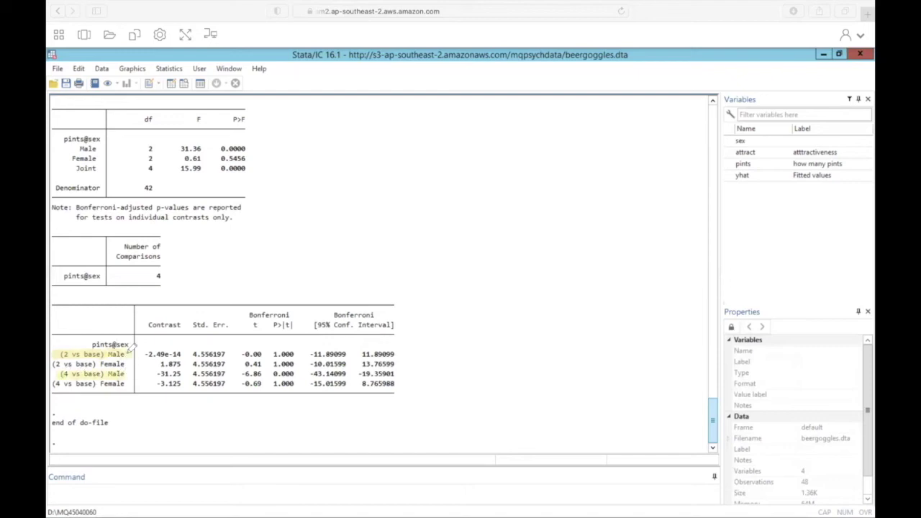
pyautogui.moveTo(243, 353); pyautogui.dragTo(294, 353)
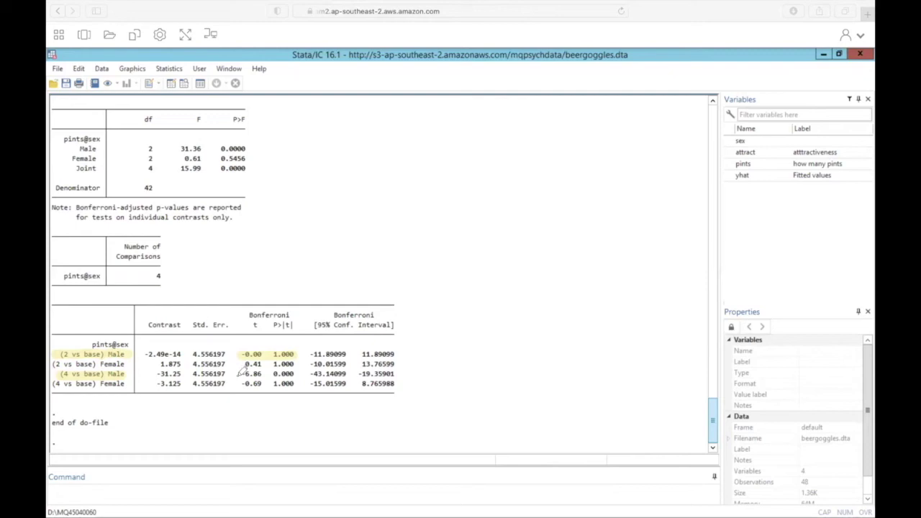
pyautogui.moveTo(239, 373); pyautogui.dragTo(296, 373)
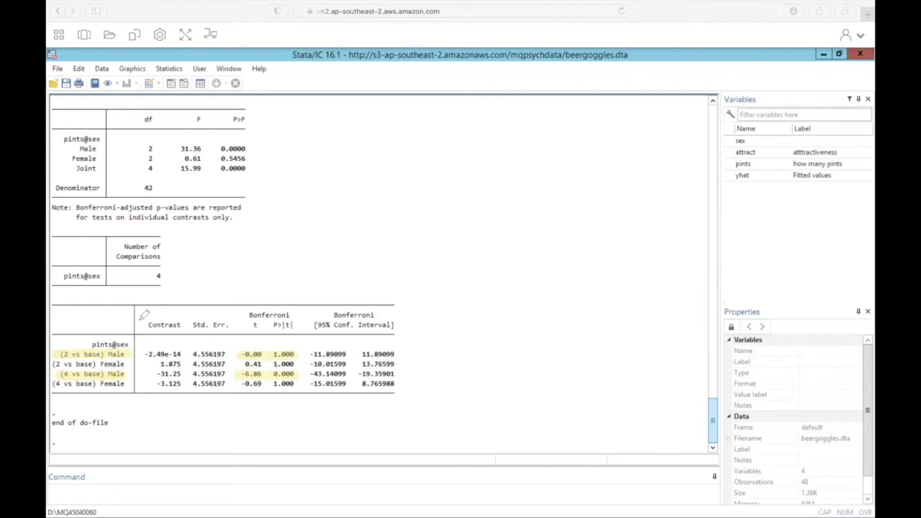
pyautogui.moveTo(148, 325); pyautogui.dragTo(179, 324)
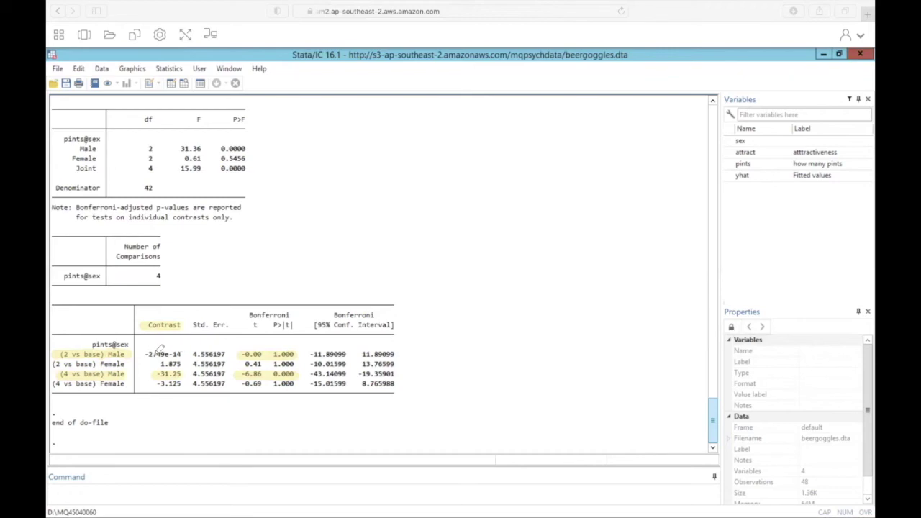
pyautogui.moveTo(147, 354); pyautogui.dragTo(183, 354)
# Step: Run line 51 of the do-file: pwcompare pints#sex, group mcompare(bonferroni)
pyautogui.click(83, 33)
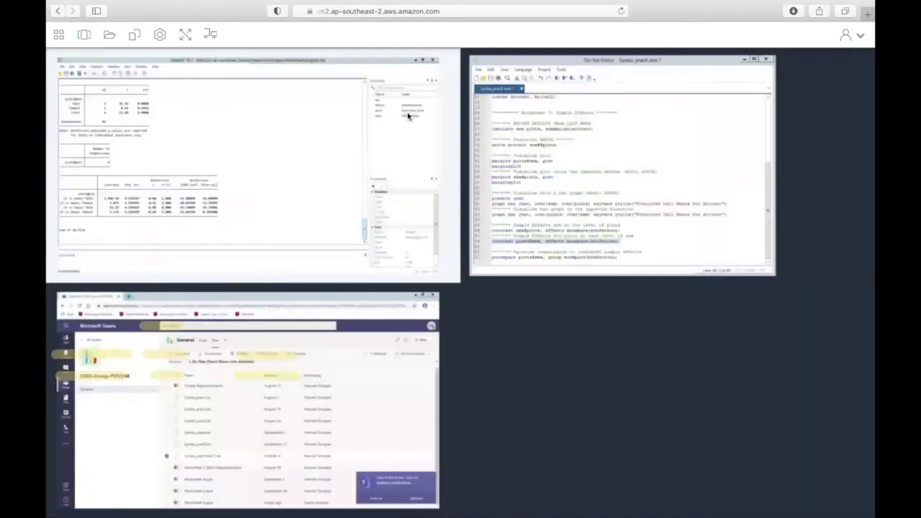
pyautogui.click(489, 178)
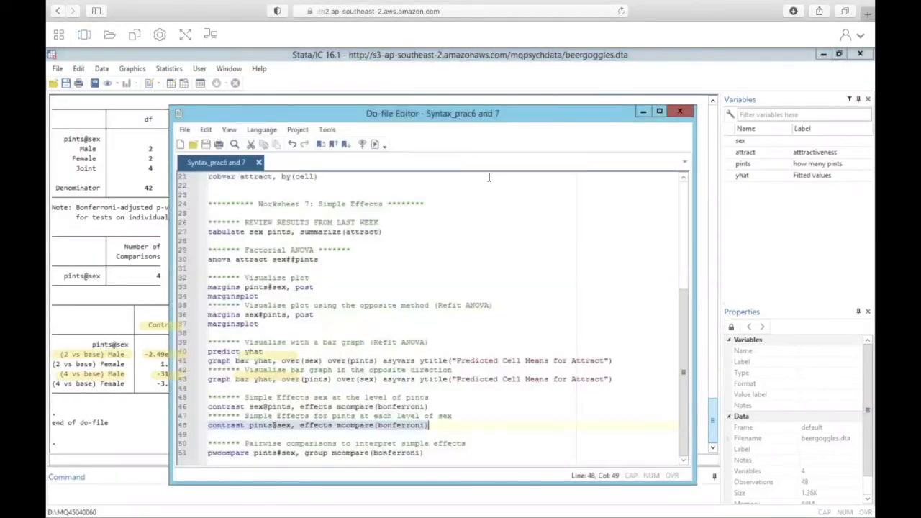
pyautogui.click(222, 453)
pyautogui.hotkey('shift', 'End')
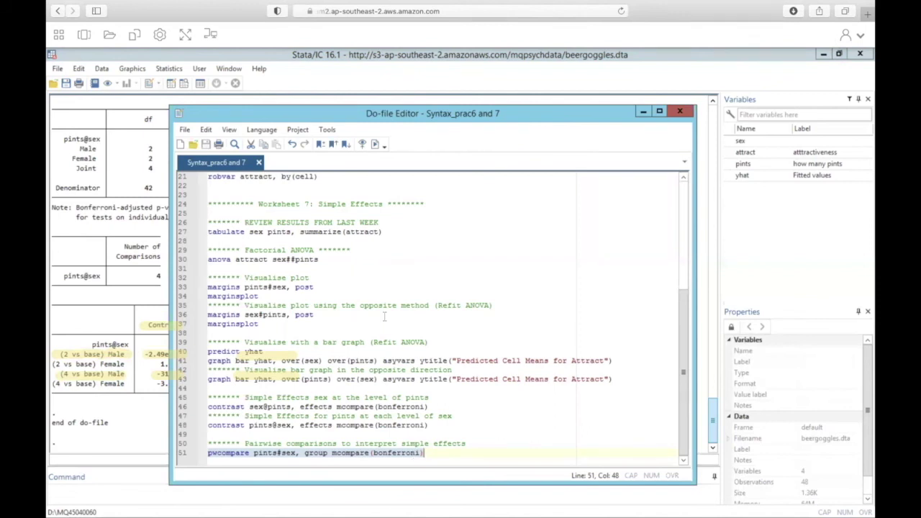
pyautogui.click(374, 144)
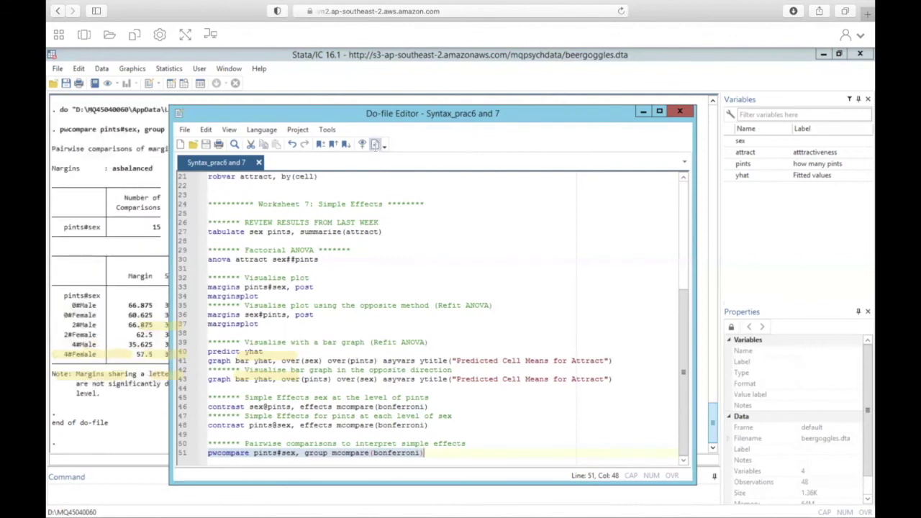
# Step: Return to Results and review the 15-comparison count and the Bonferroni header
pyautogui.click(642, 111)
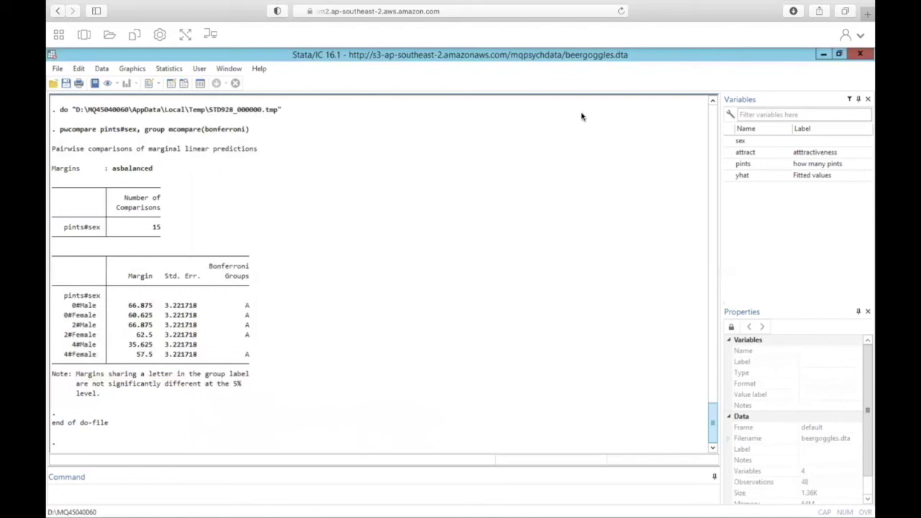
pyautogui.moveTo(63, 228); pyautogui.dragTo(172, 230)
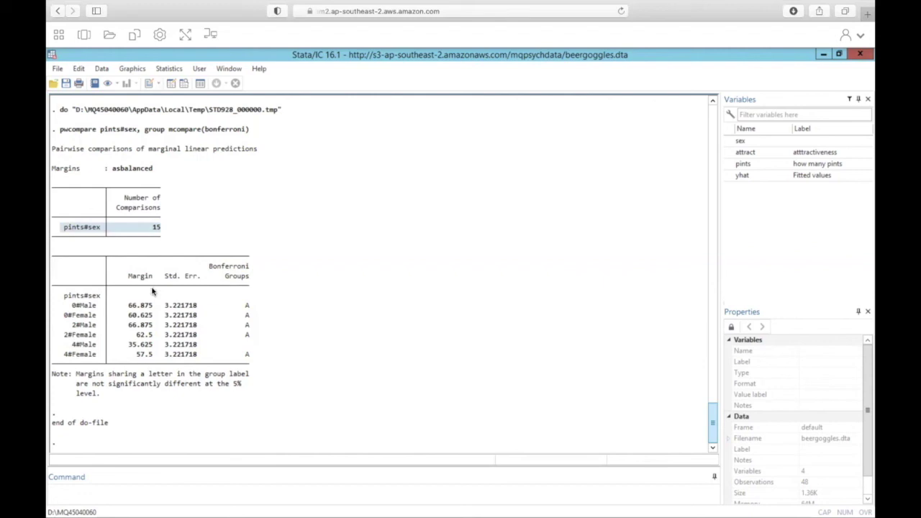
pyautogui.moveTo(206, 268); pyautogui.dragTo(254, 267)
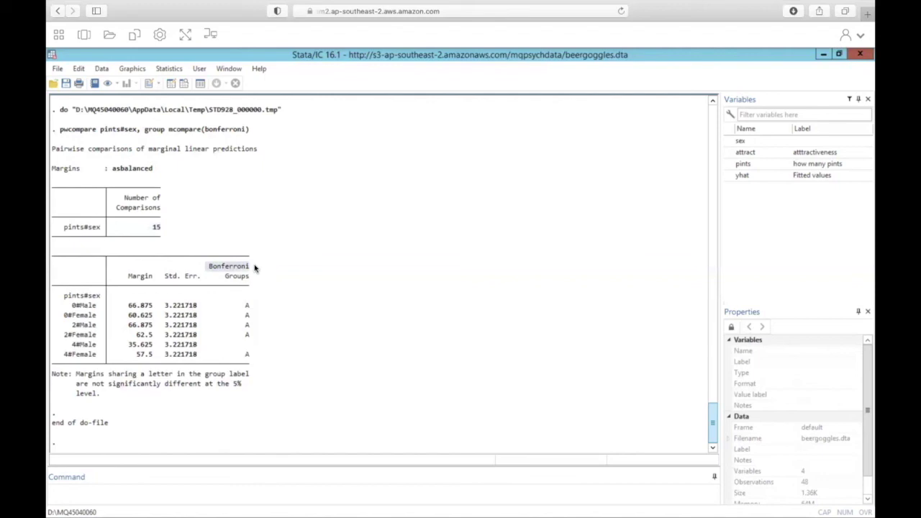
pyautogui.click(255, 267)
# Step: Highlight the three-line shared-letter note and the 4#Male row (margin 35.625) in yellow
pyautogui.moveTo(52, 368); pyautogui.dragTo(256, 369)
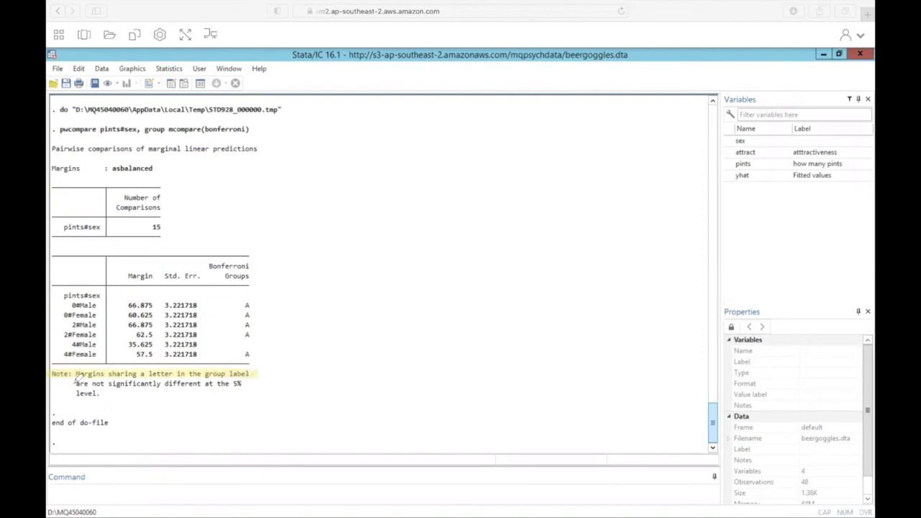
pyautogui.moveTo(127, 379); pyautogui.dragTo(247, 385)
pyautogui.moveTo(76, 394); pyautogui.dragTo(111, 394)
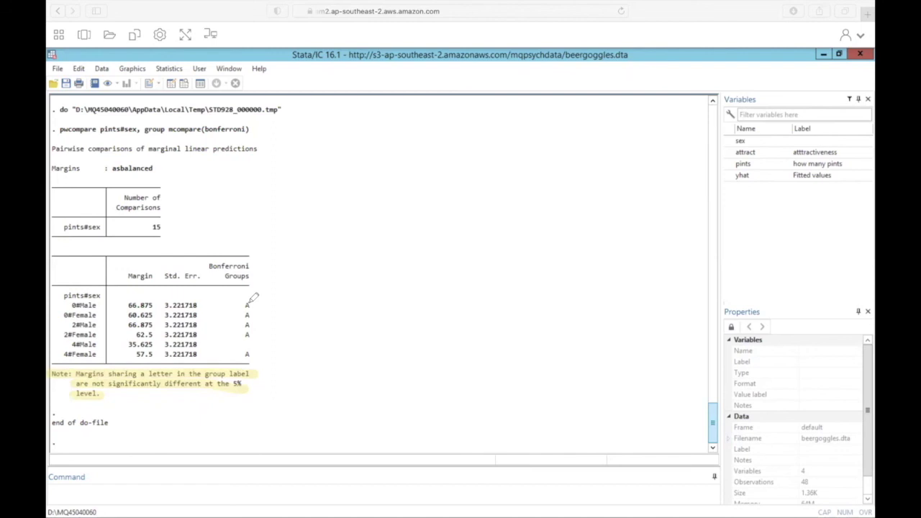
pyautogui.moveTo(63, 344); pyautogui.dragTo(264, 342)
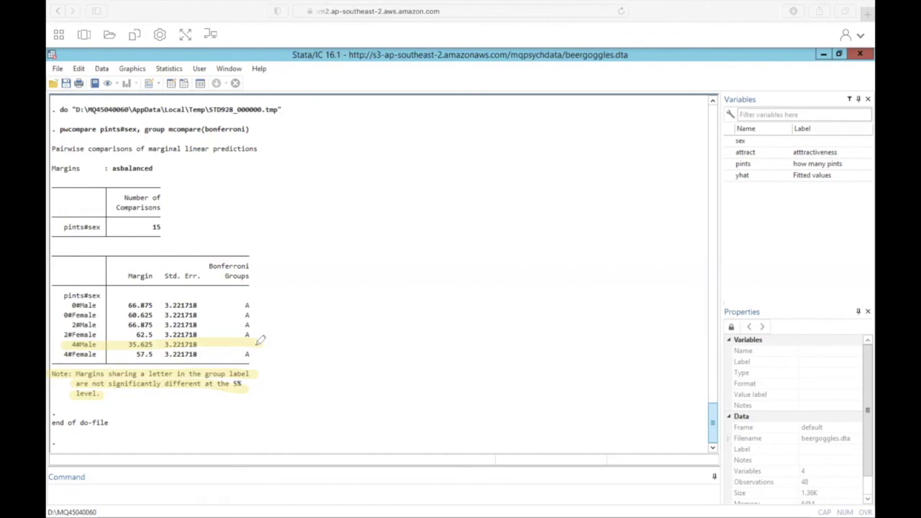
pyautogui.moveTo(255, 344); pyautogui.dragTo(265, 344)
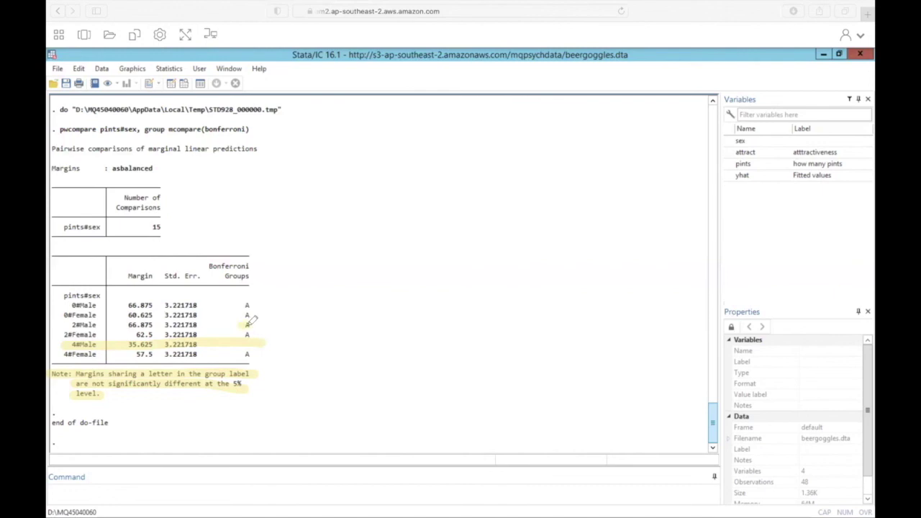